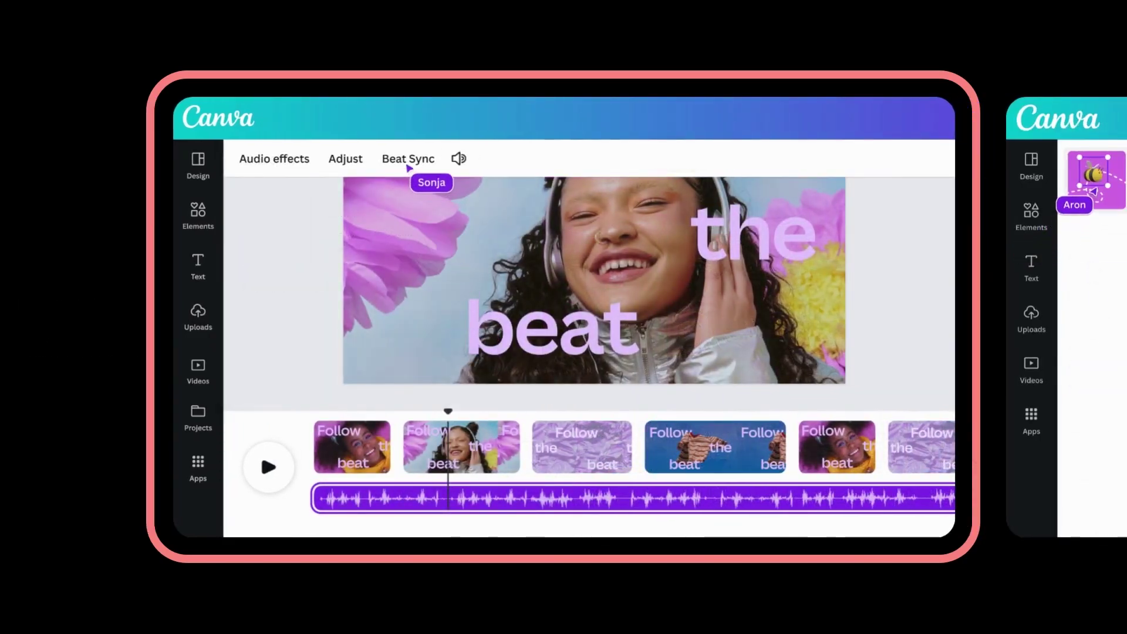
- Beat-sync the Follow the beat clips to the music and drag the basketball right as its motion path
click(409, 161)
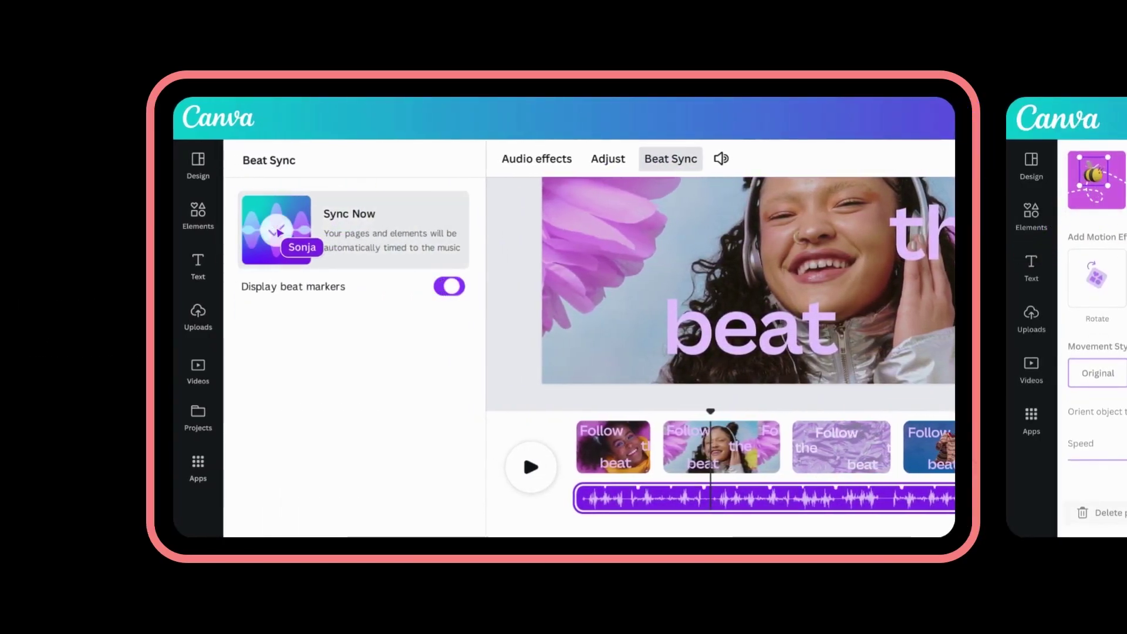
click(277, 231)
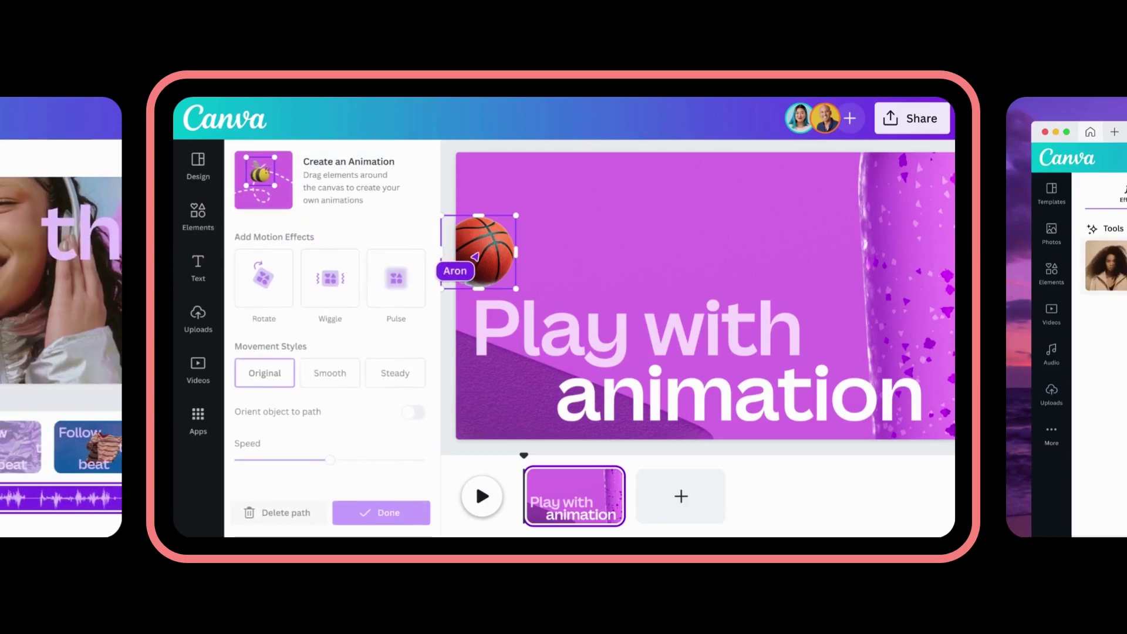
mouse_move(484, 251)
mouse_down()
mouse_move(536, 246)
mouse_move(572, 264)
mouse_up()
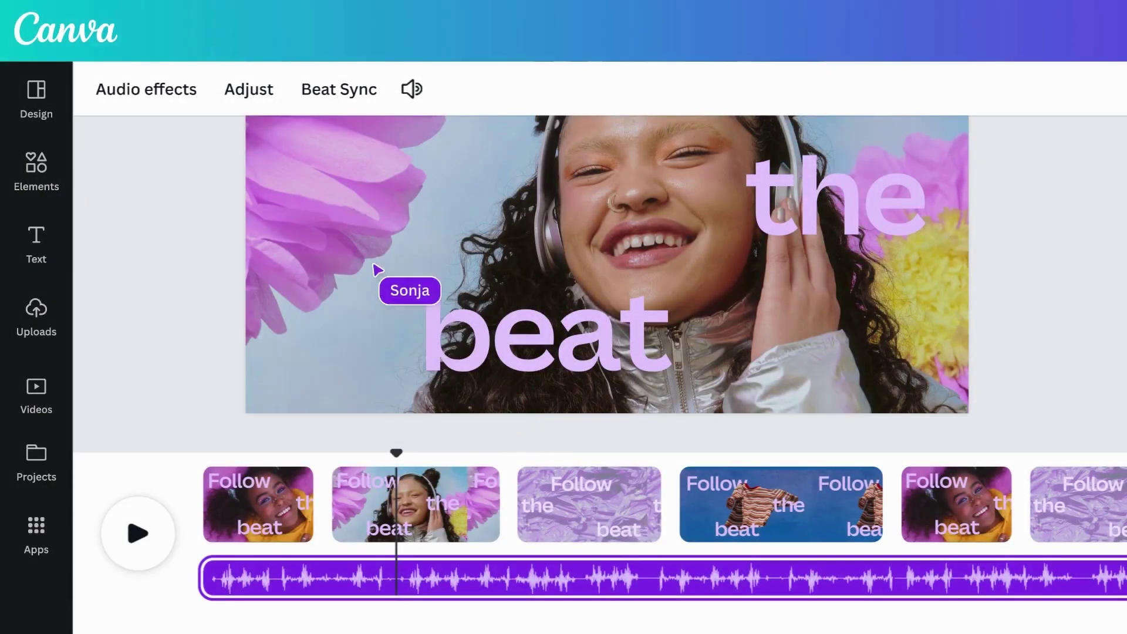
- Run Beat Sync on the Follow the beat soundtrack, then on the mini vlog's music
click(340, 91)
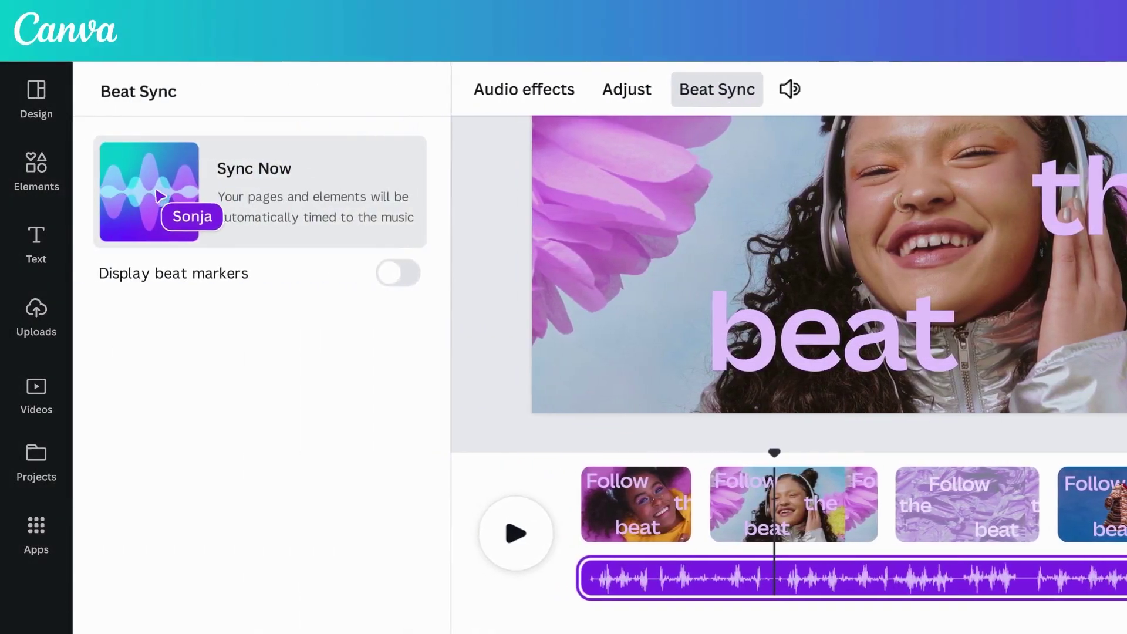
click(153, 196)
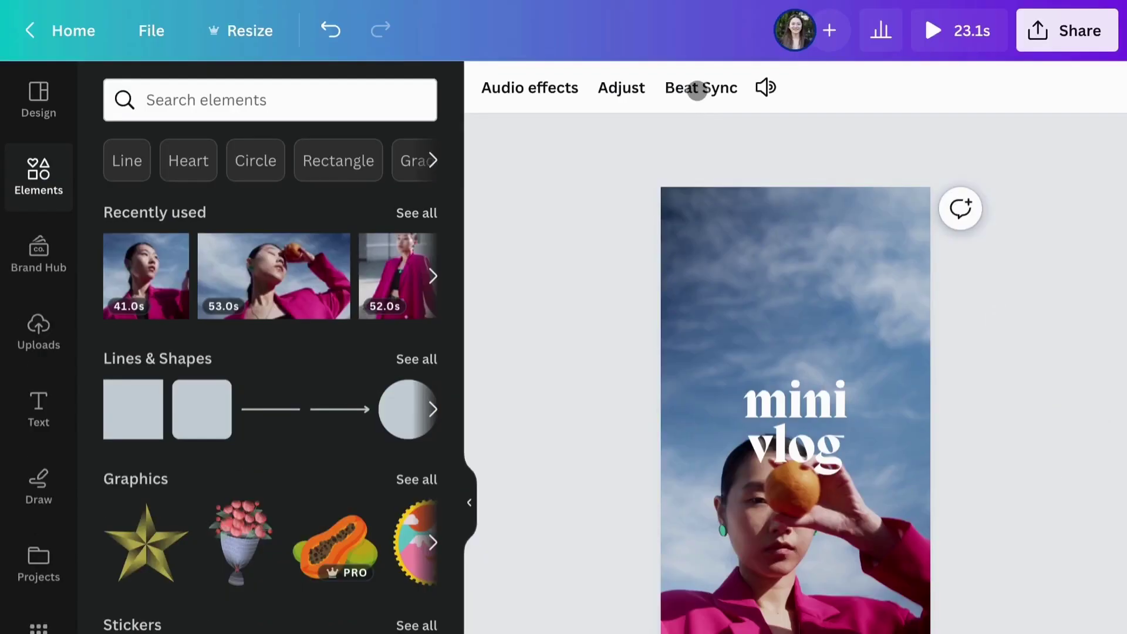
click(697, 91)
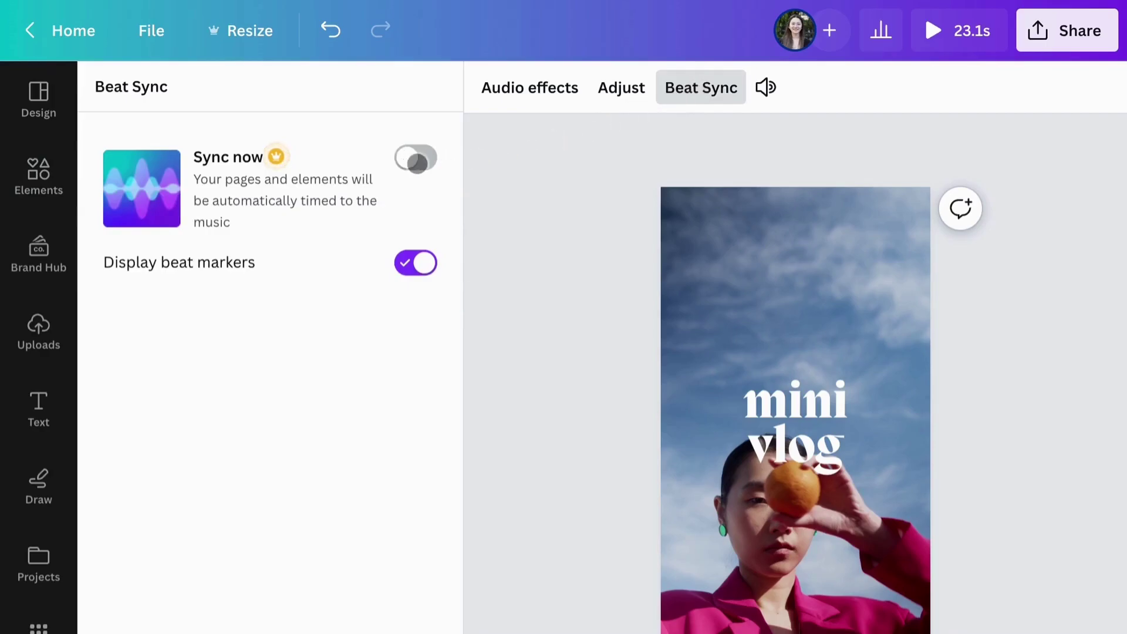
click(232, 487)
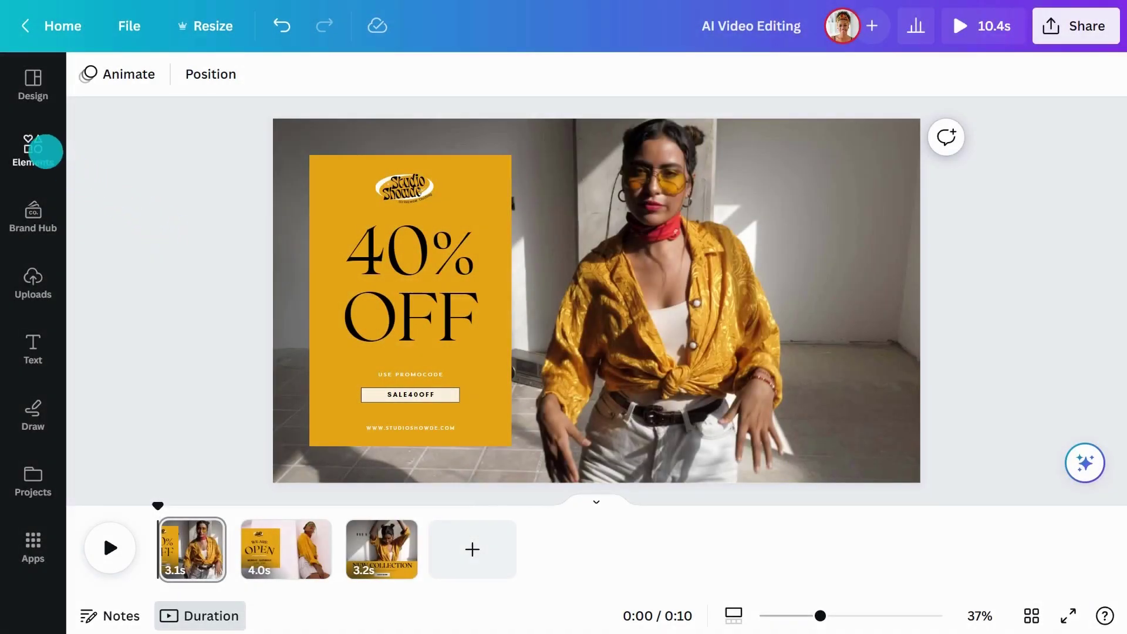
- Add the Rumor (Instrumental Version) track from an Elements audio search for 'rumor instrumental'
click(38, 146)
click(186, 83)
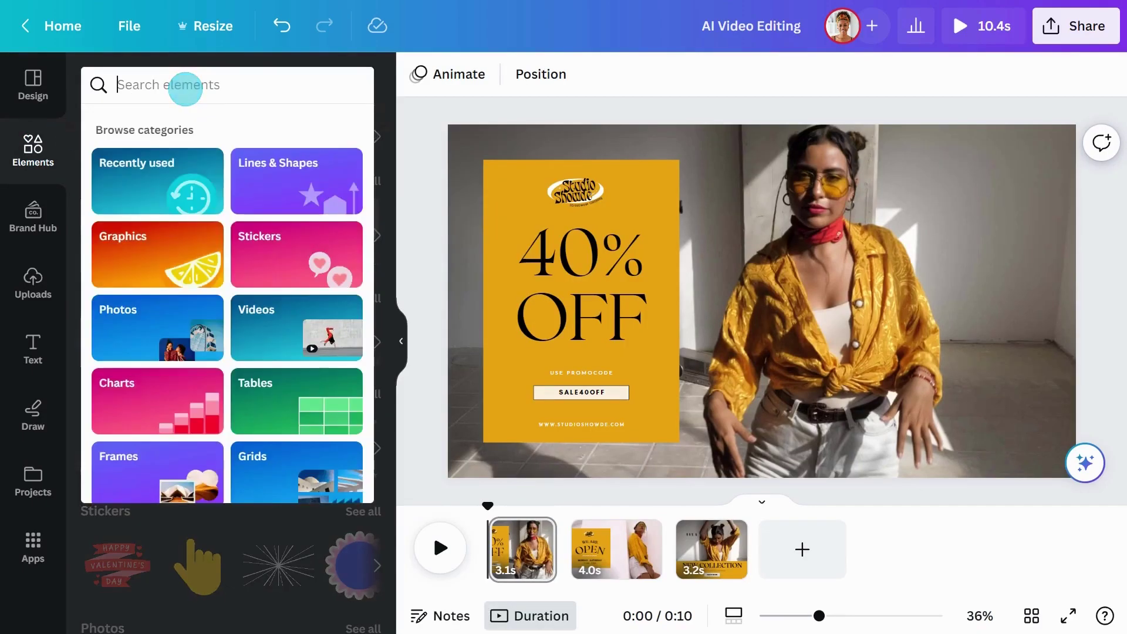
text(rumor instrumental)
key(Return)
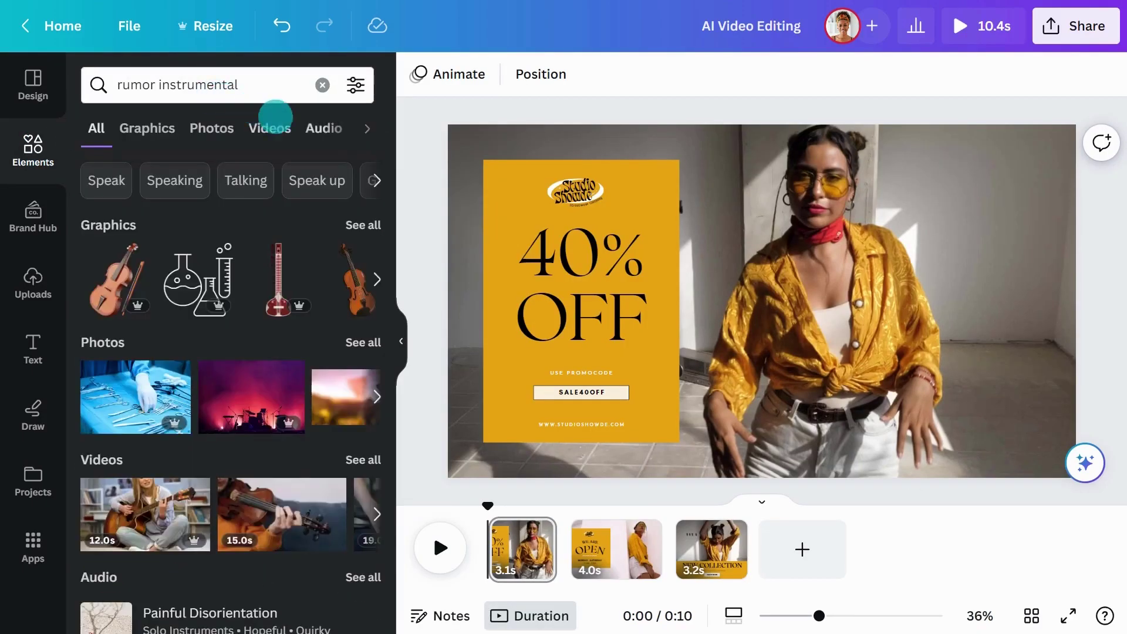
click(311, 127)
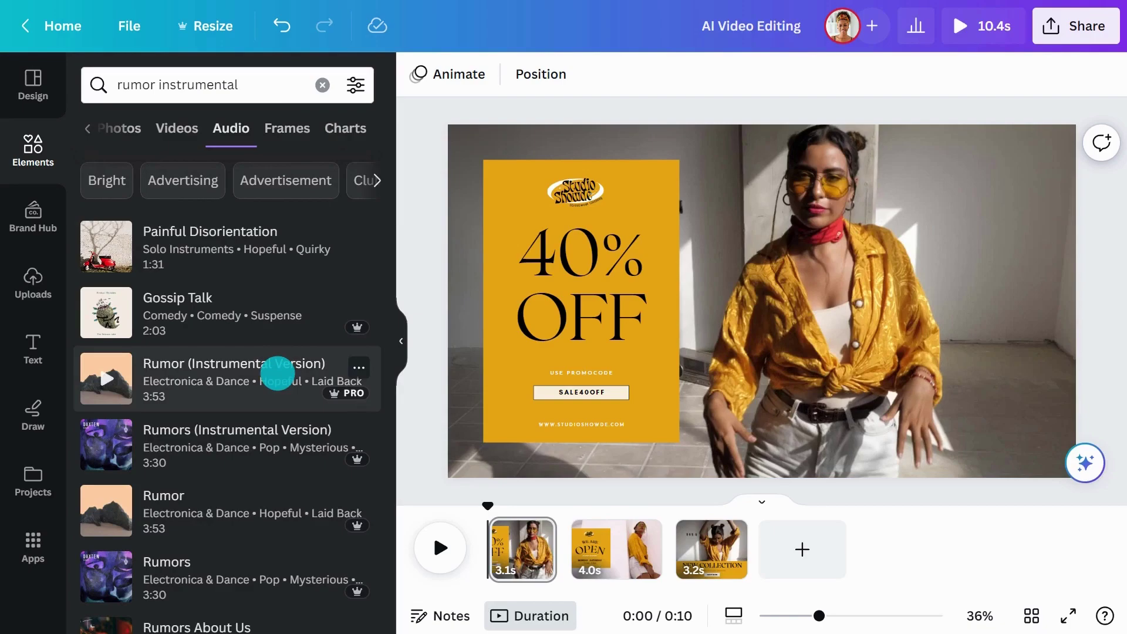
drag(277, 373, 621, 327)
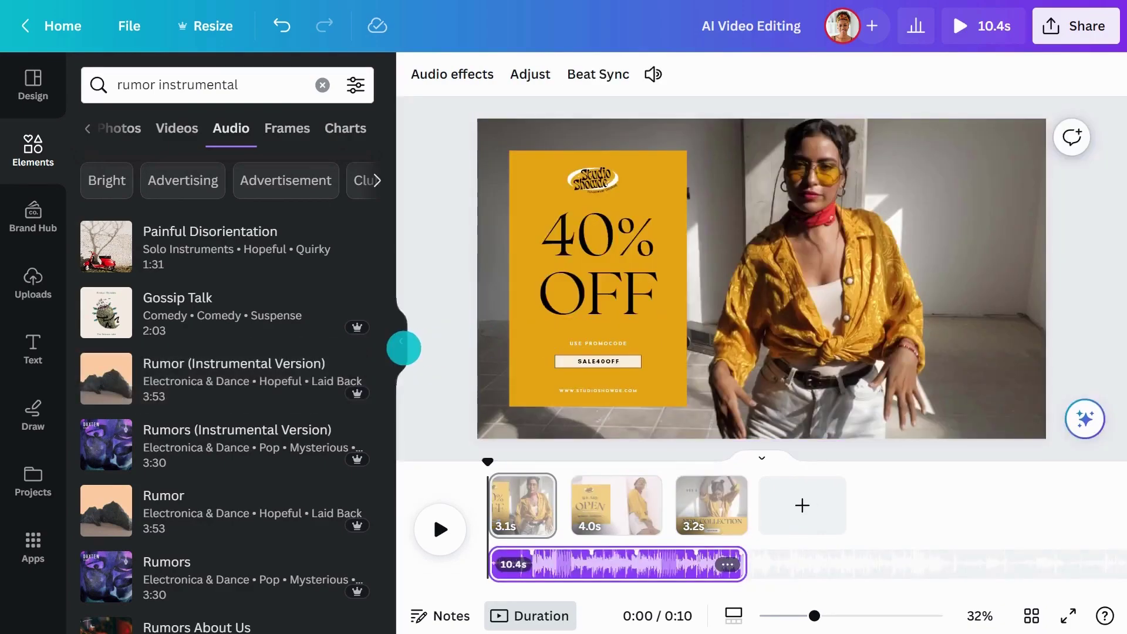
click(403, 348)
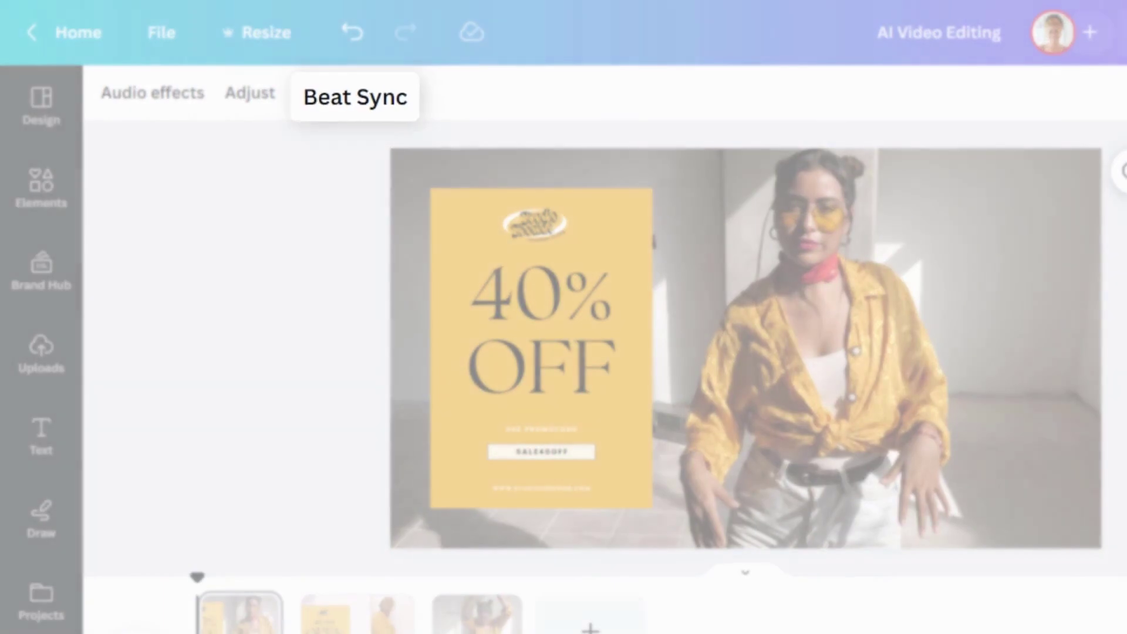
- Turn on Beat Sync so the three clips become 2.0s each, 6.0s in total
click(357, 108)
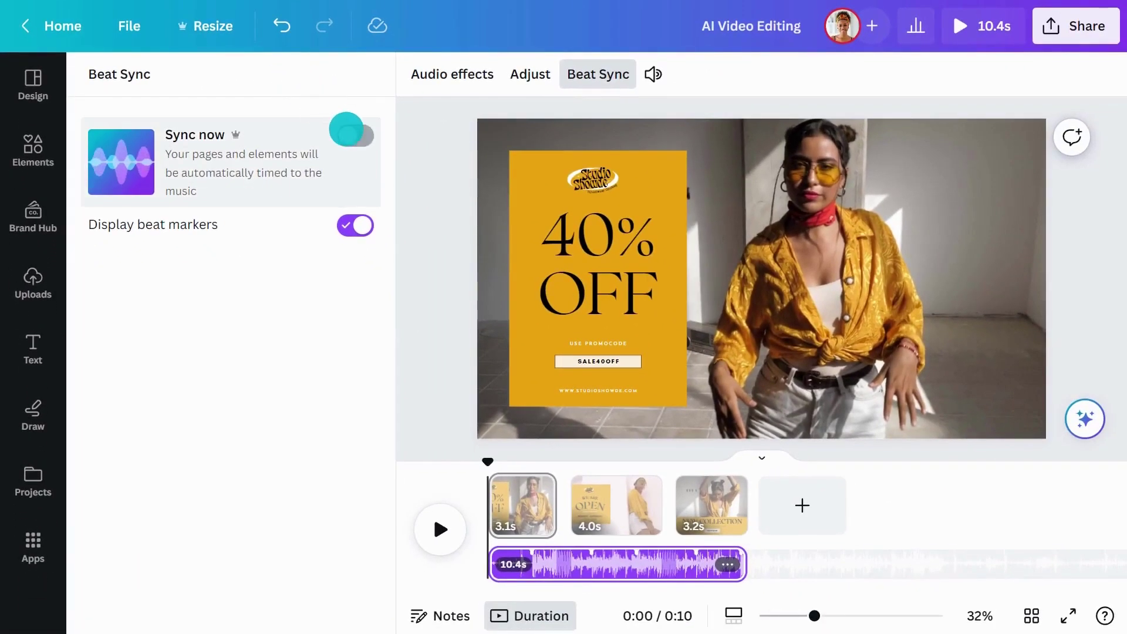
click(351, 135)
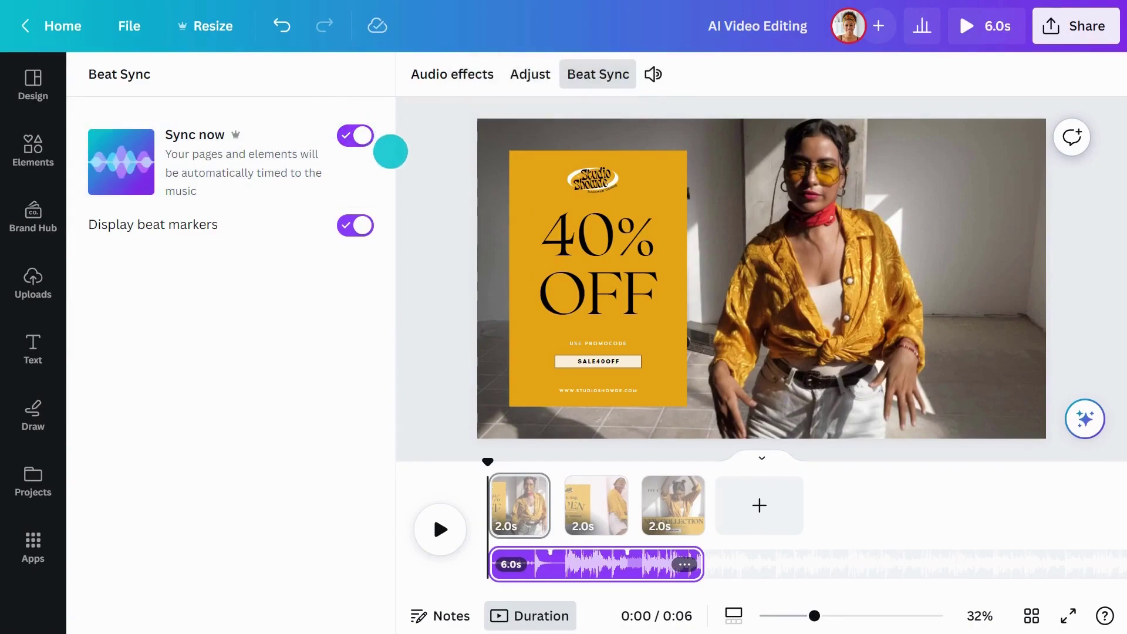
click(400, 156)
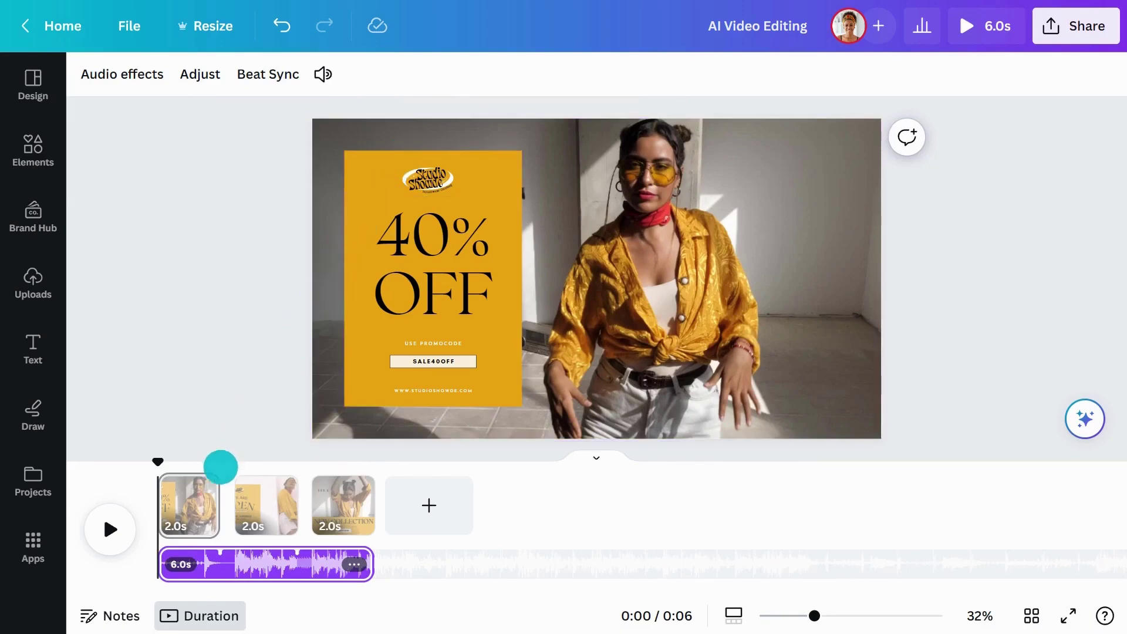
- Extend the first clip from 2.0s to 4.0s and preview the 0:08 video from the start
drag(207, 504, 256, 506)
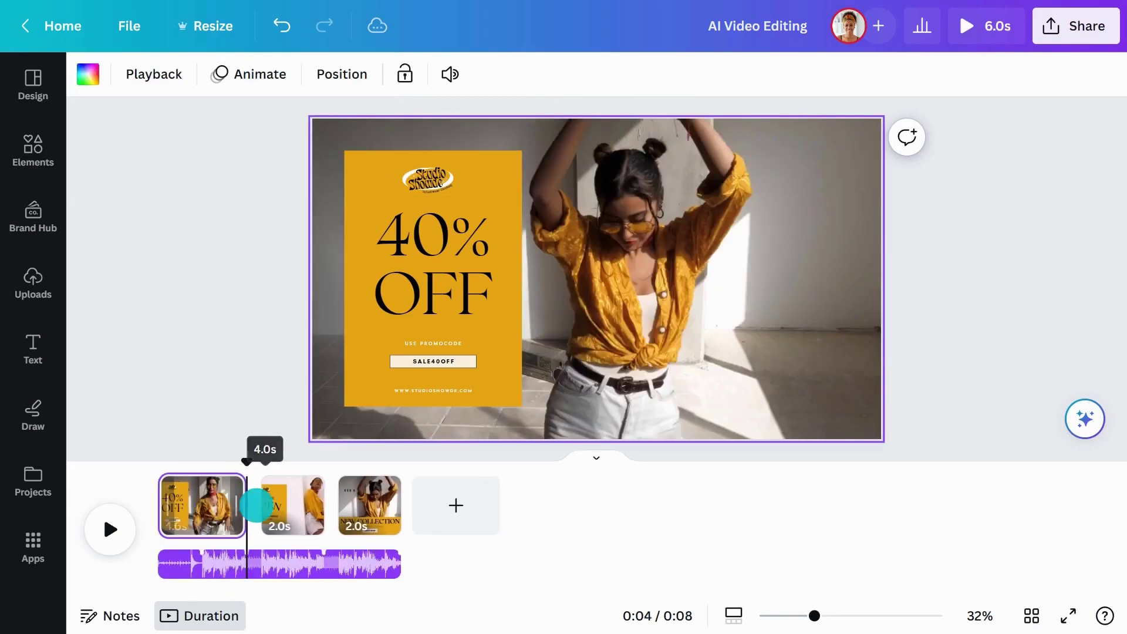
click(159, 471)
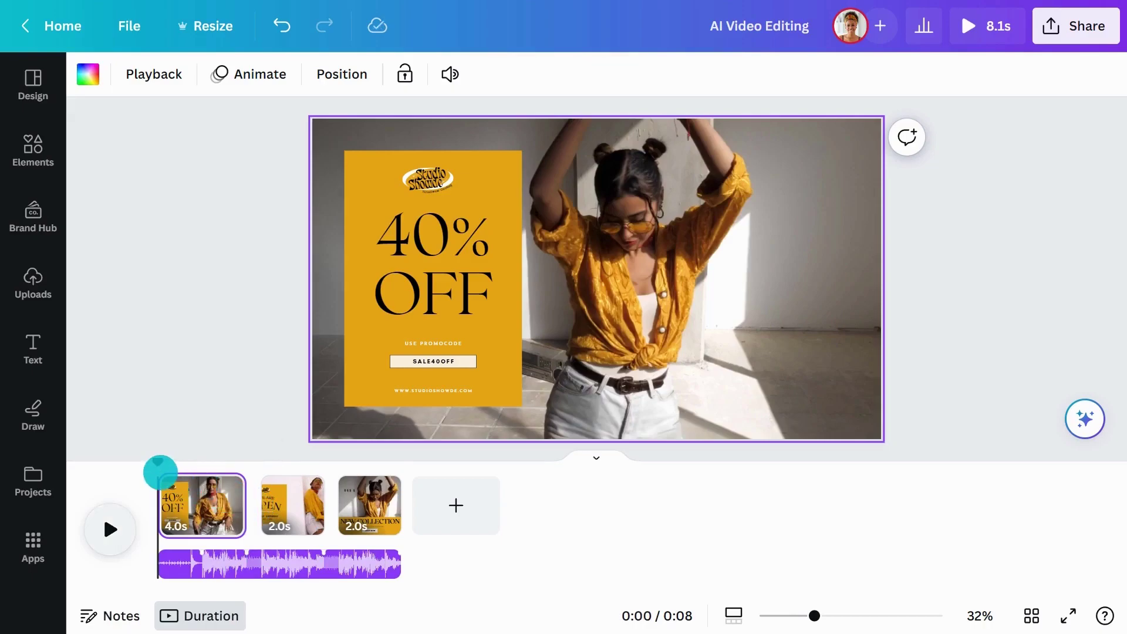
click(110, 528)
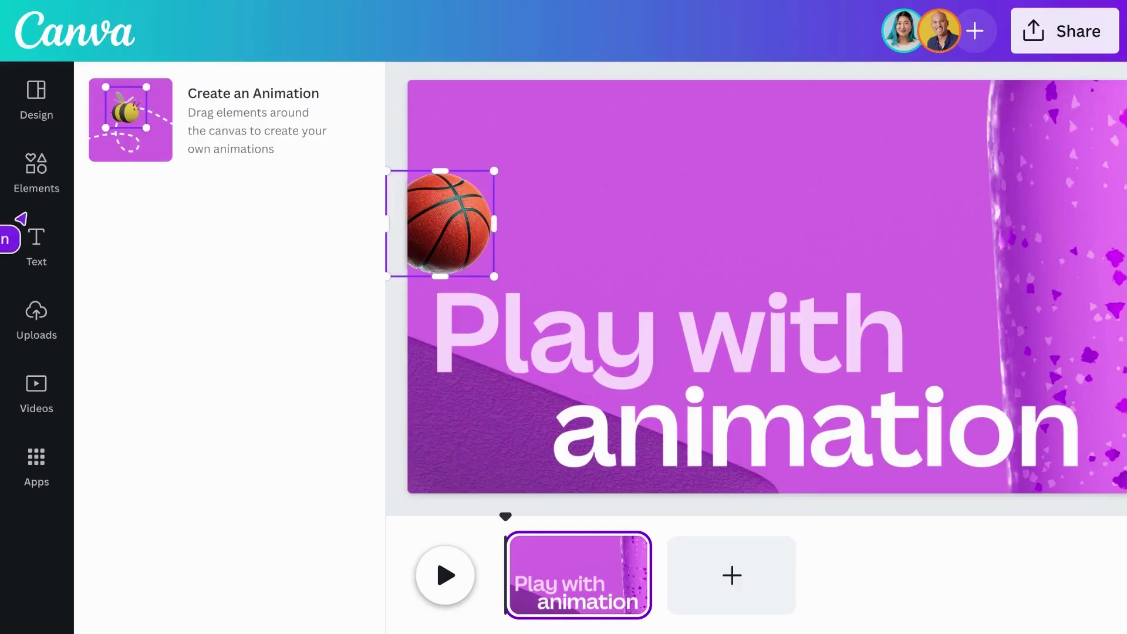
- Redraw the basketball's rightward path, switch it to Smooth movement, and lower its speed
click(126, 146)
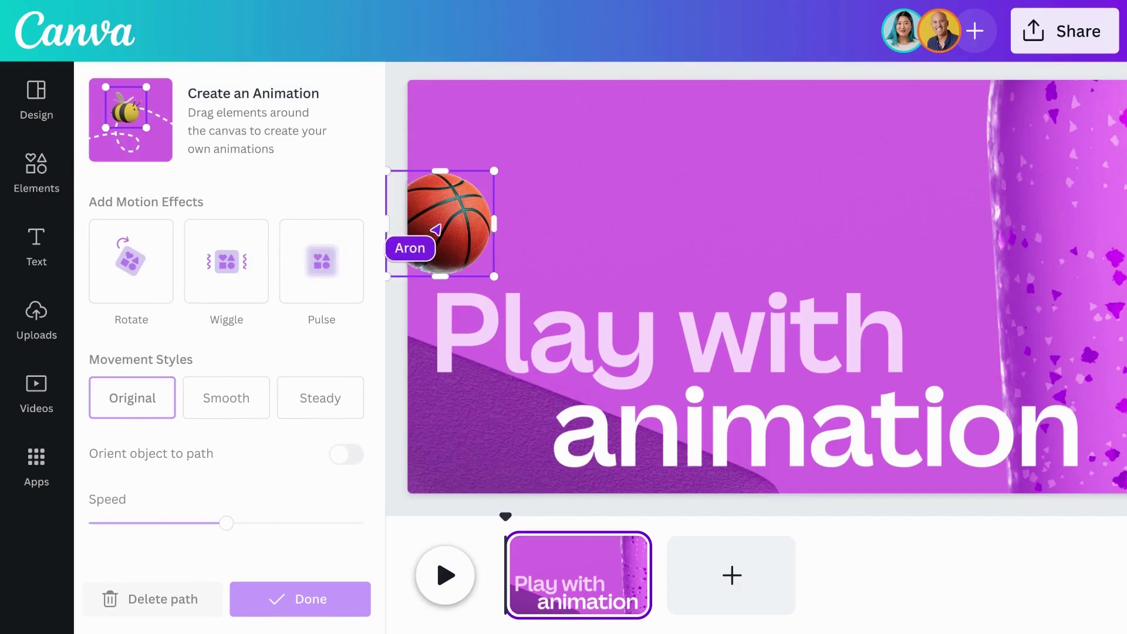
mouse_move(435, 229)
mouse_down()
mouse_move(490, 212)
mouse_move(558, 233)
mouse_move(589, 224)
mouse_move(681, 155)
mouse_move(778, 190)
mouse_move(827, 257)
mouse_move(899, 244)
mouse_move(960, 301)
mouse_move(1014, 267)
mouse_up()
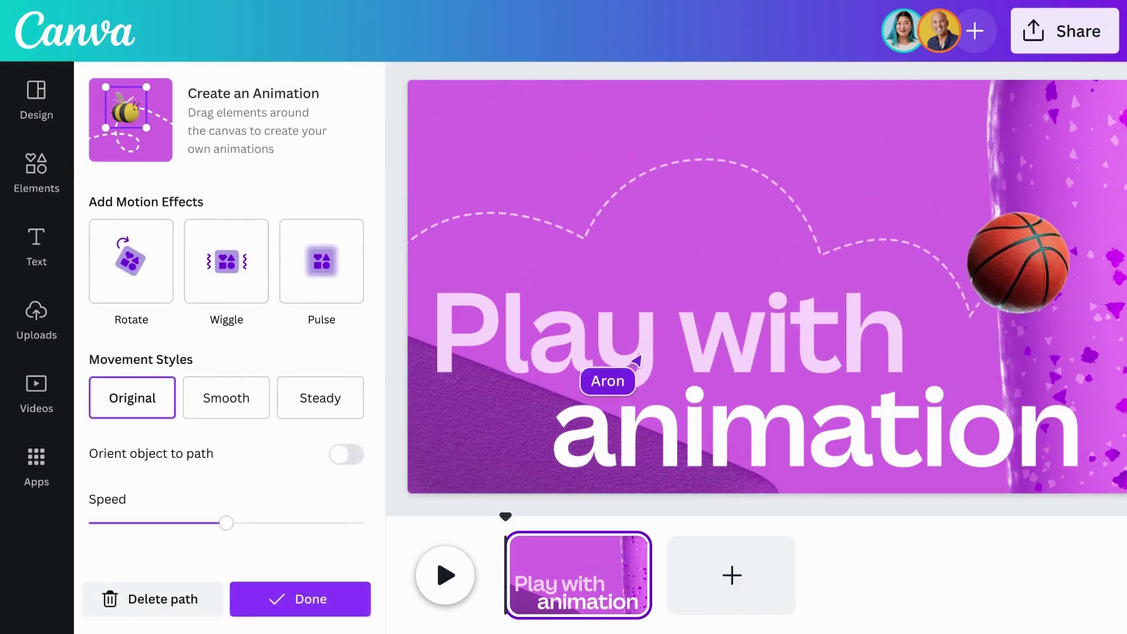
click(223, 401)
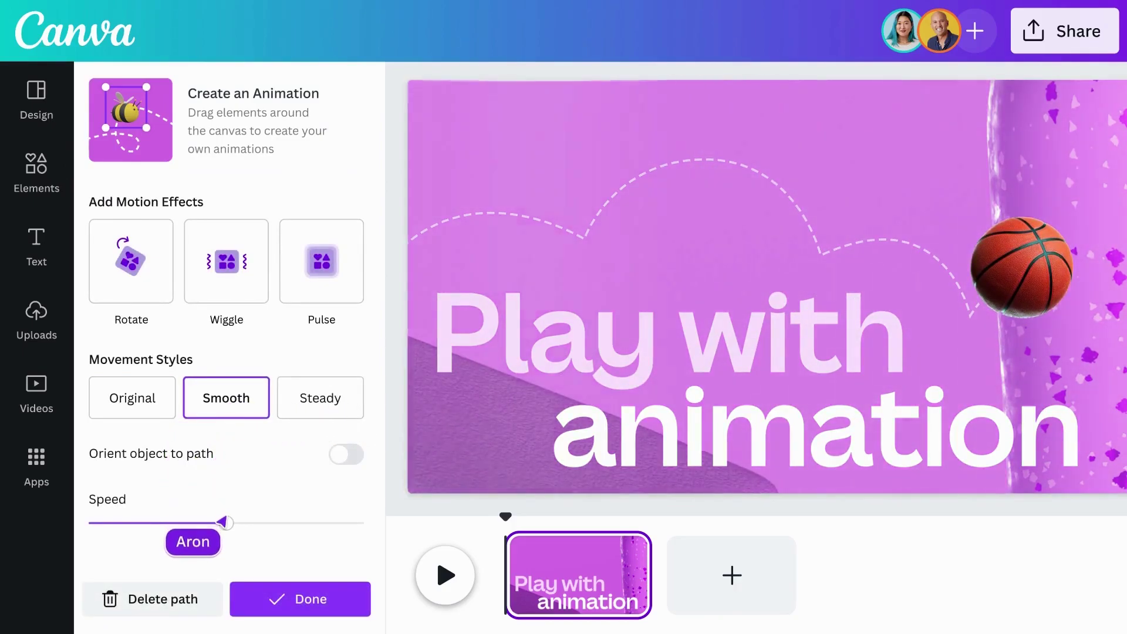
drag(222, 522, 164, 527)
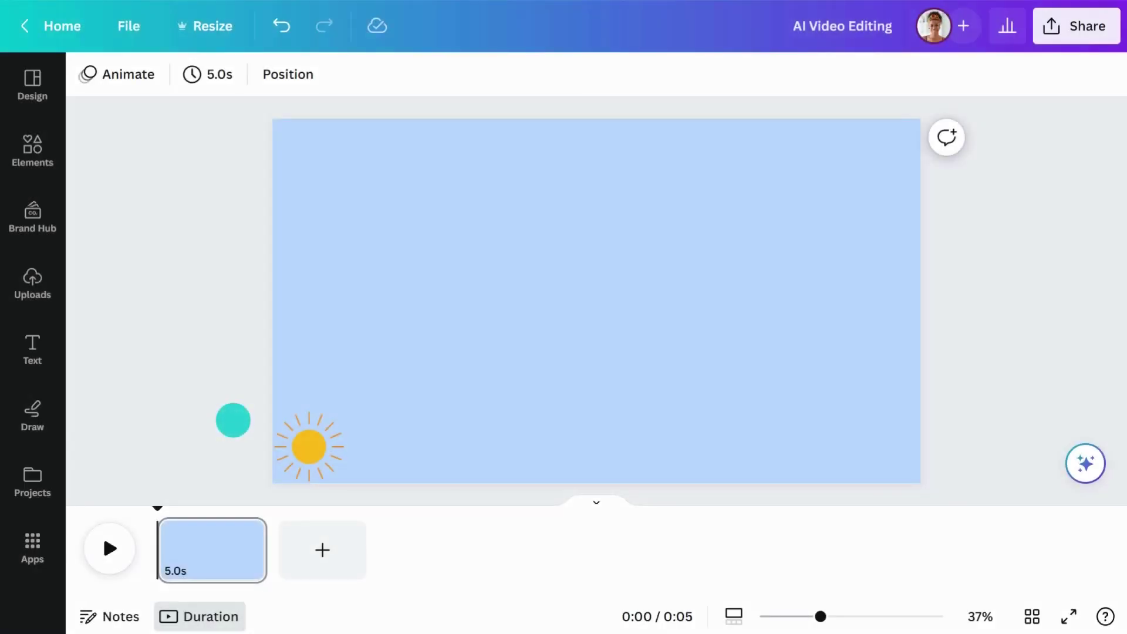
- Give the sun a Smooth custom path arcing from the bottom-left up and over to the lower right
click(315, 441)
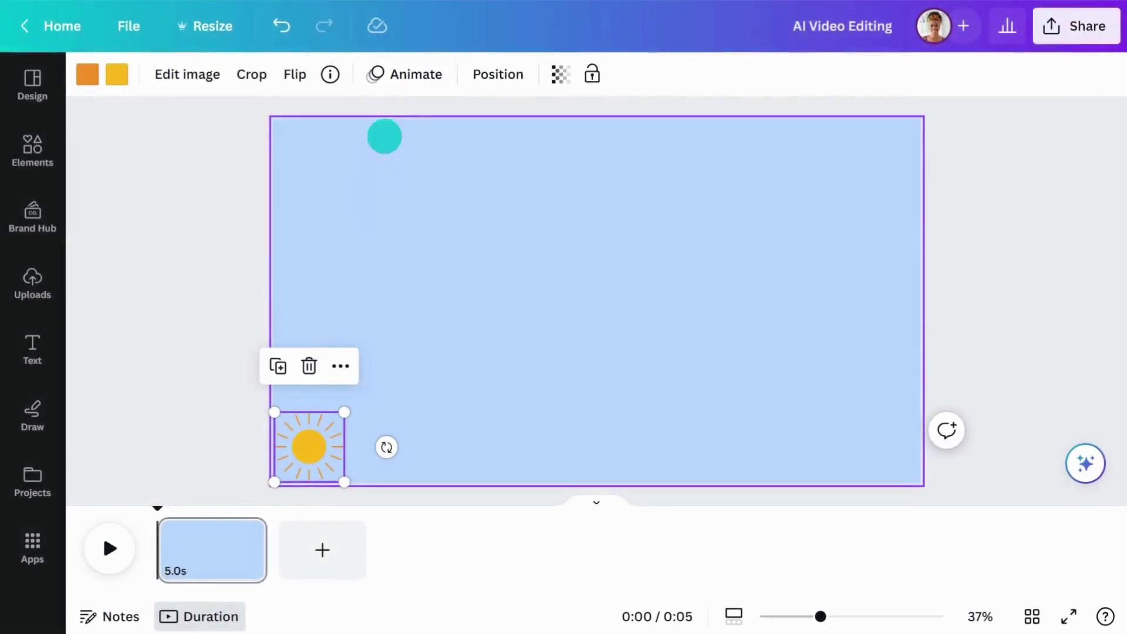
click(395, 73)
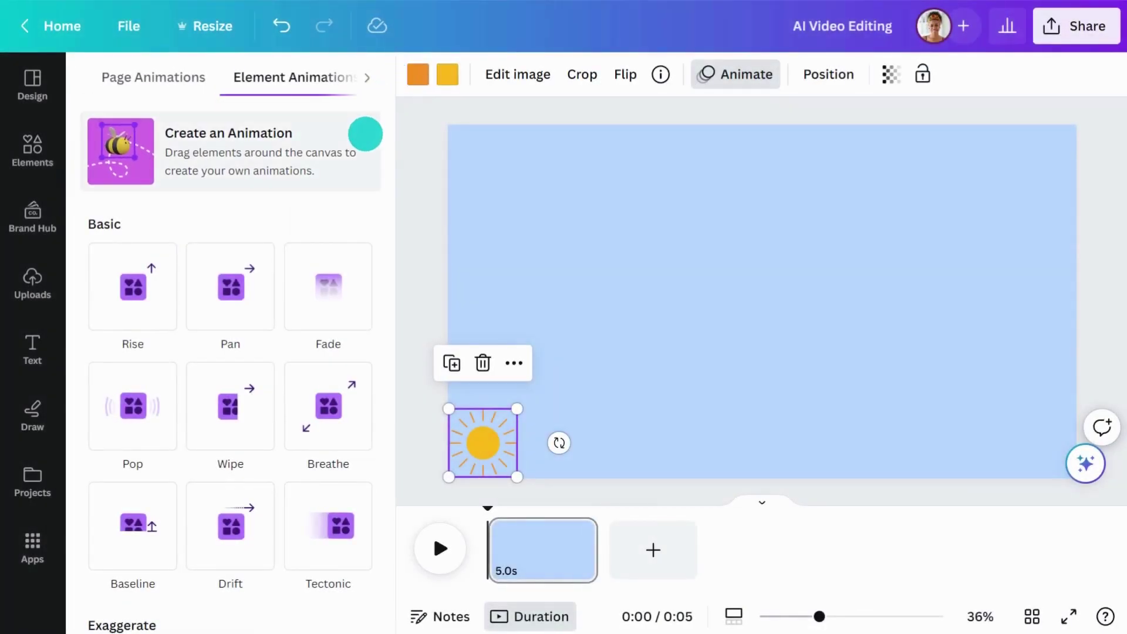
click(365, 134)
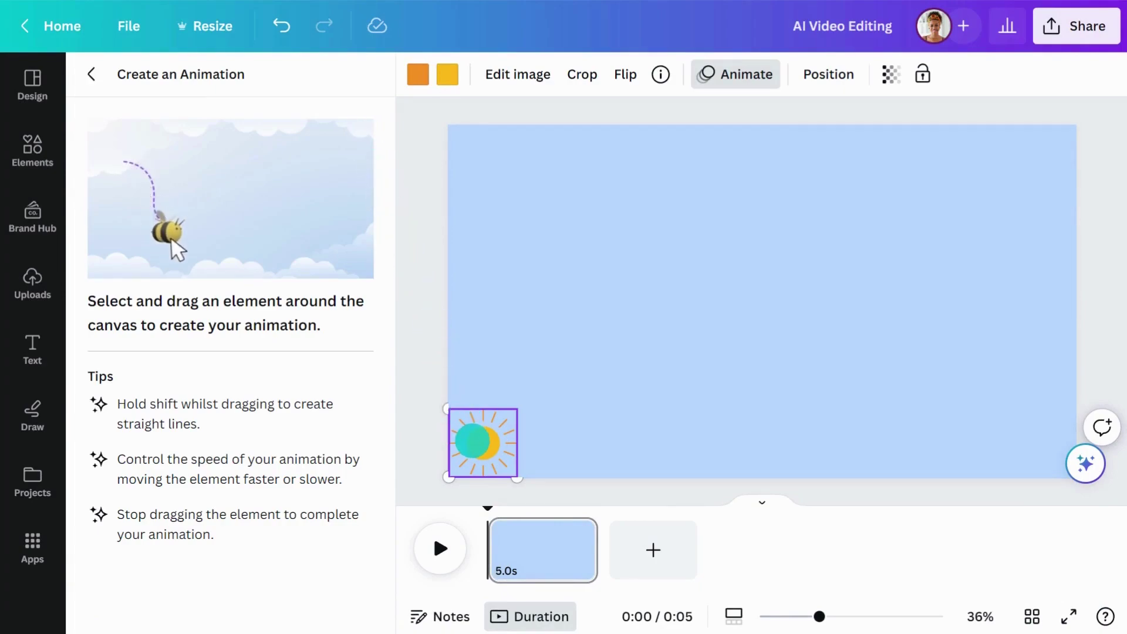
mouse_move(482, 442)
mouse_down()
mouse_move(505, 372)
mouse_move(613, 209)
mouse_up()
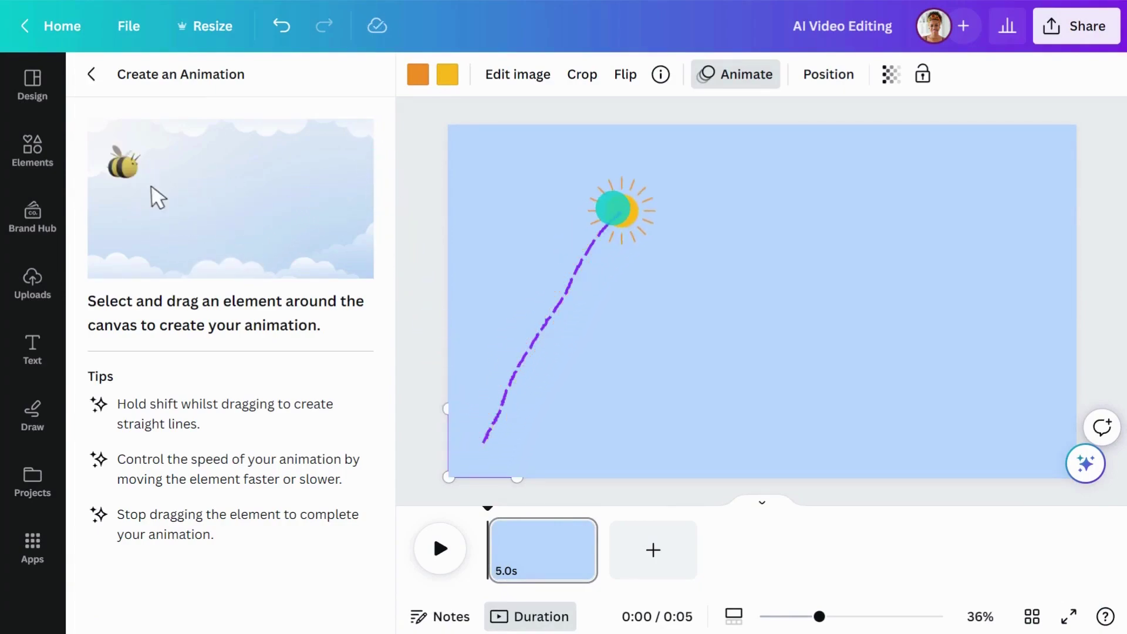
mouse_move(751, 150)
mouse_down()
mouse_move(842, 185)
mouse_move(892, 225)
mouse_move(975, 335)
mouse_move(1021, 433)
mouse_up()
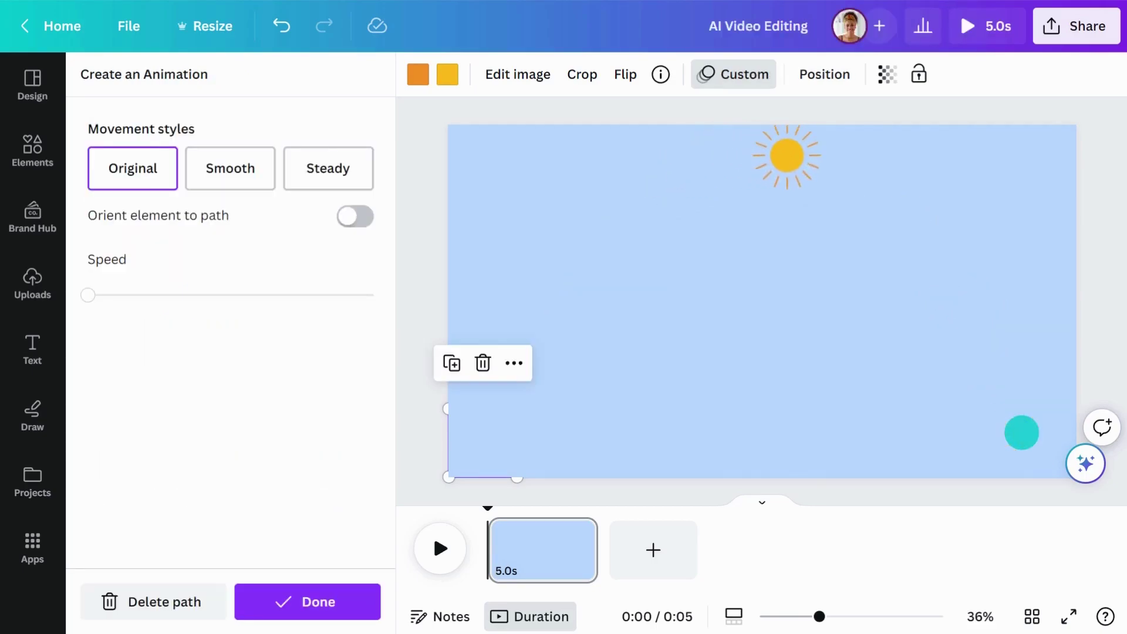
click(220, 180)
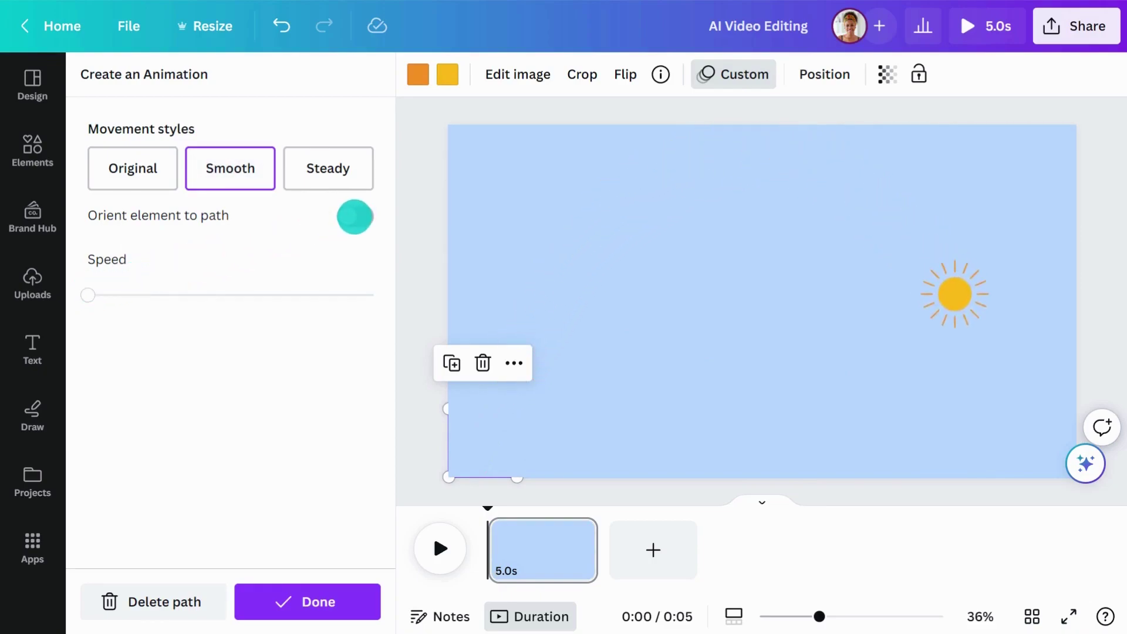
key(Escape)
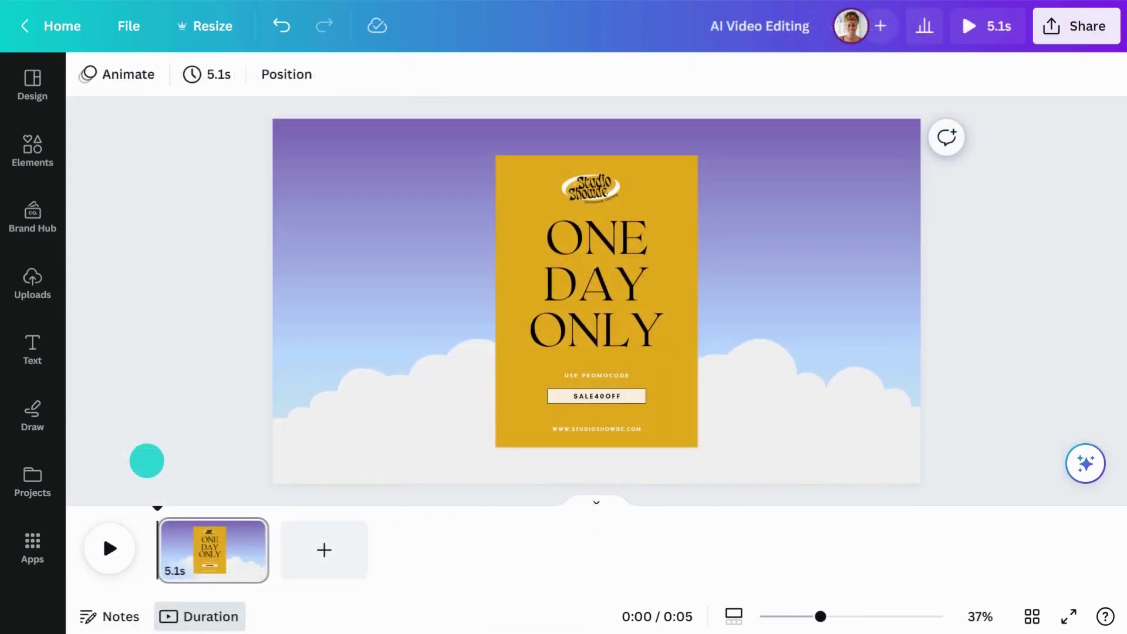
- Play back the One Day Only design from the timeline
click(103, 544)
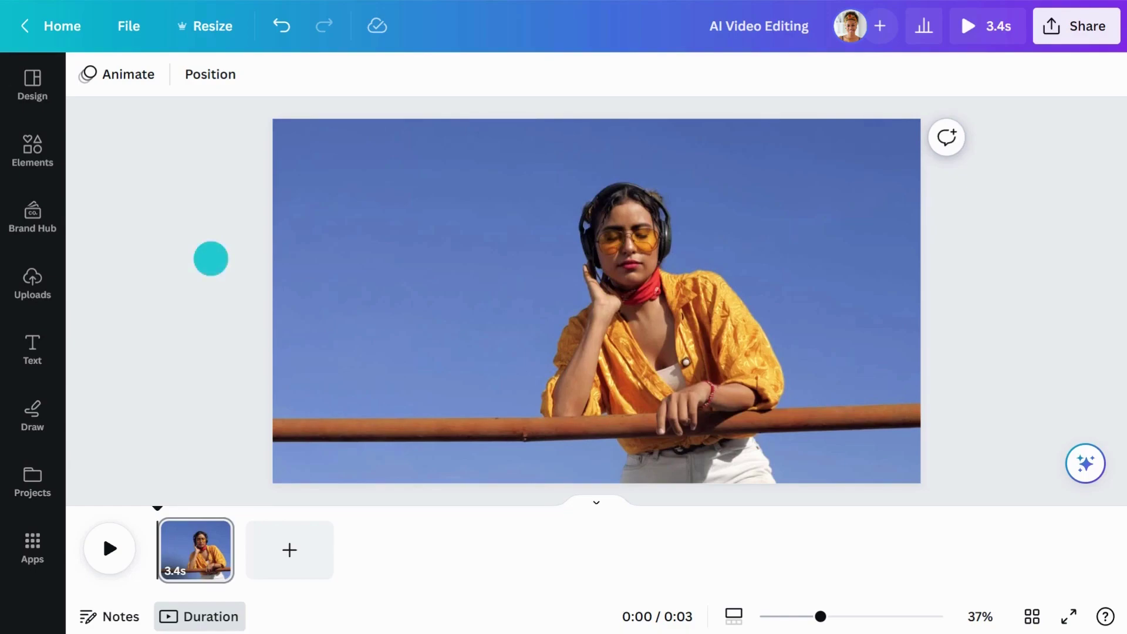
- Remove the blue sky behind the woman's clip with Background Remover
click(364, 260)
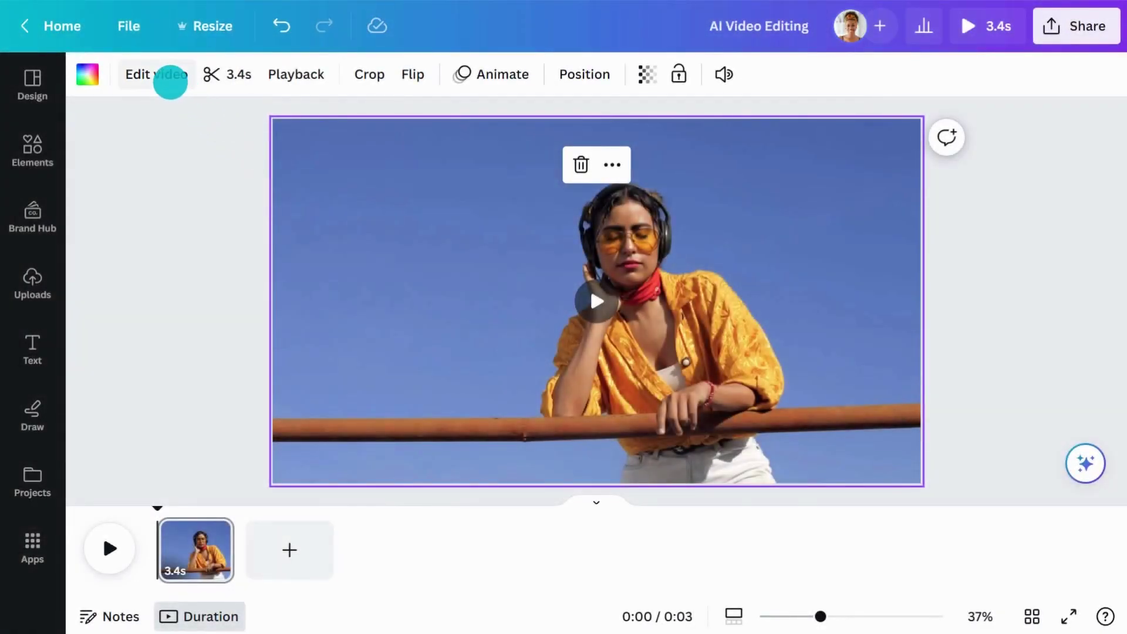
click(171, 81)
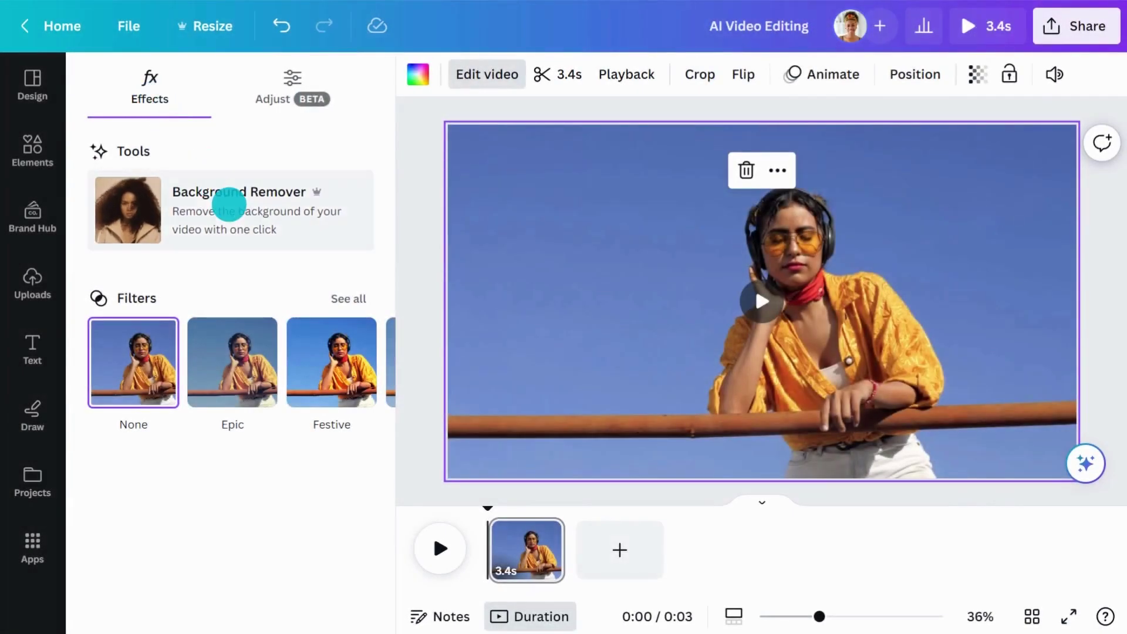
click(228, 205)
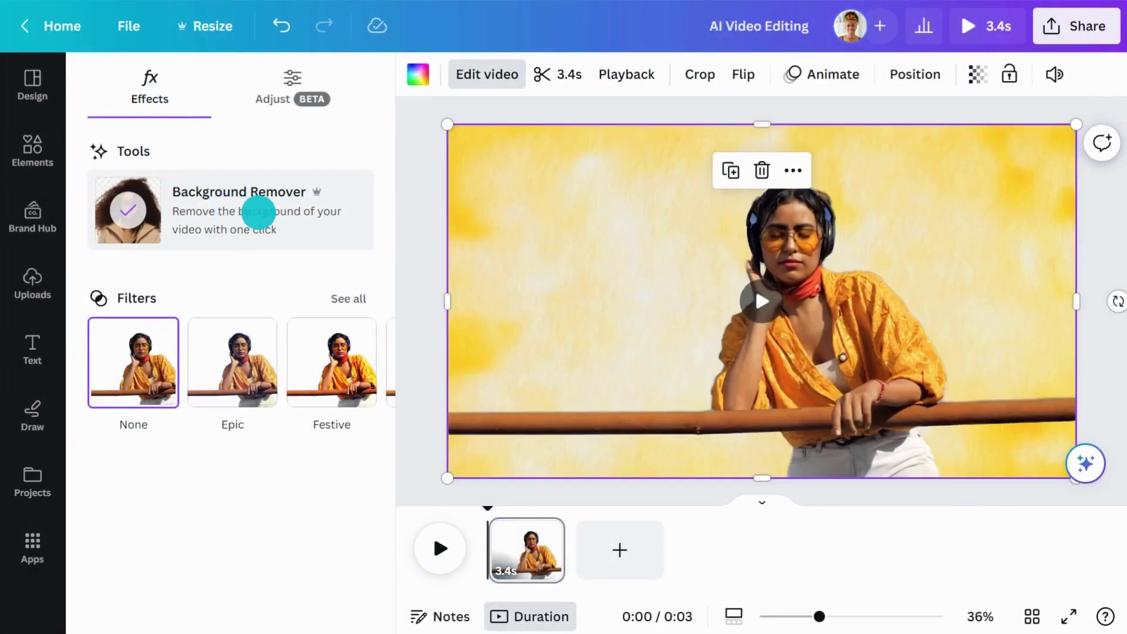
click(400, 251)
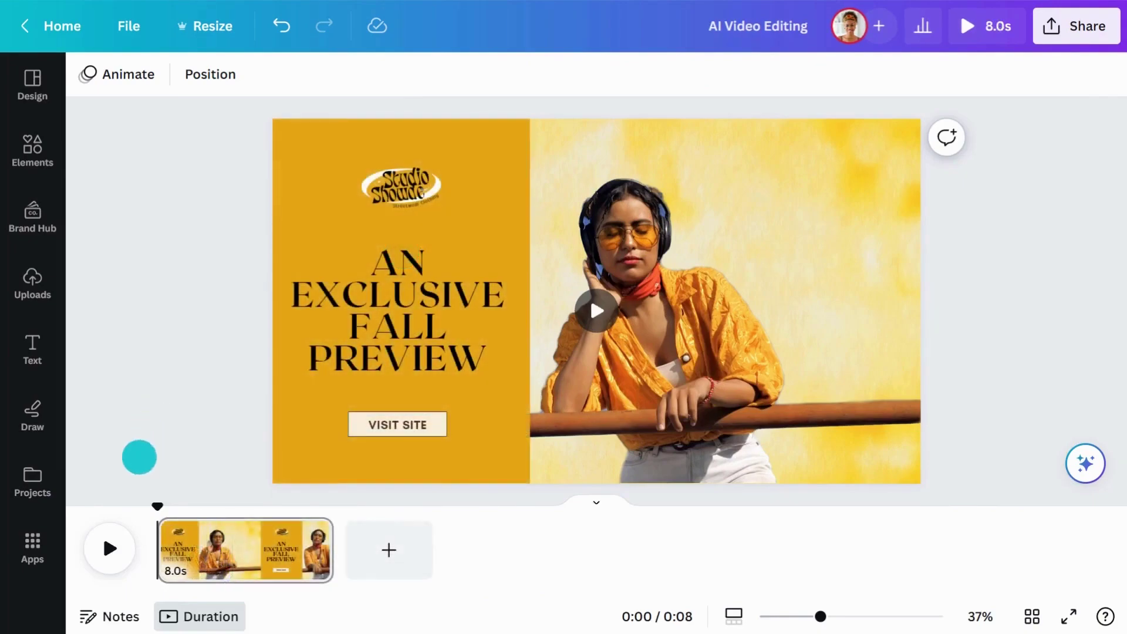
- Play through the fall preview design from the timeline
click(108, 548)
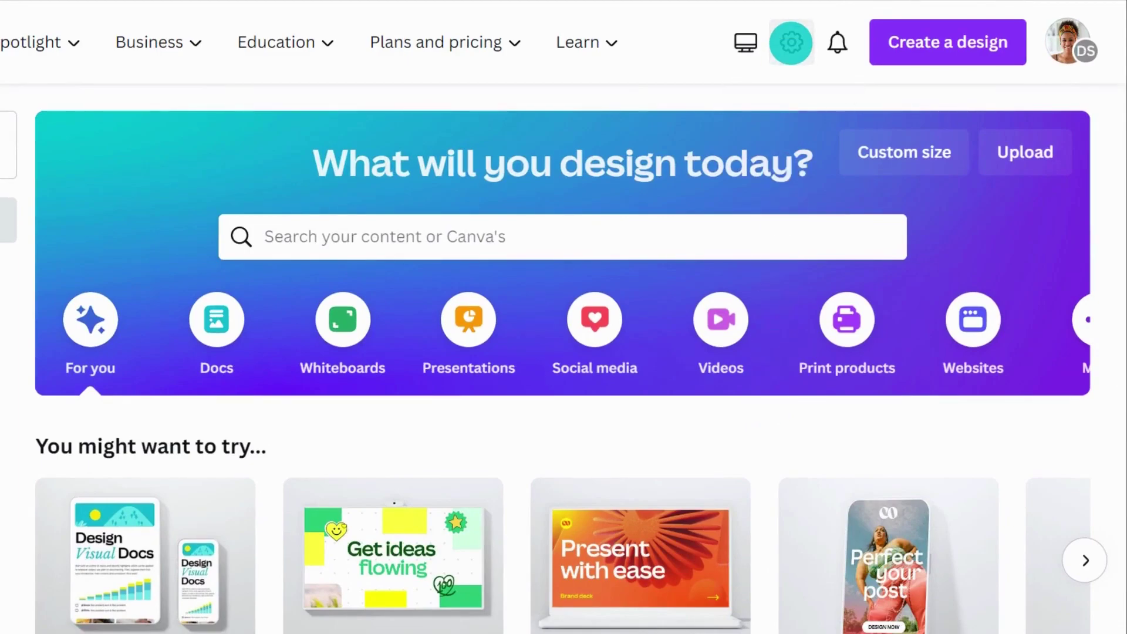
- Go to account settings and scroll down to the Accessibility Captions option
click(790, 42)
scroll(702, 139, down, 1)
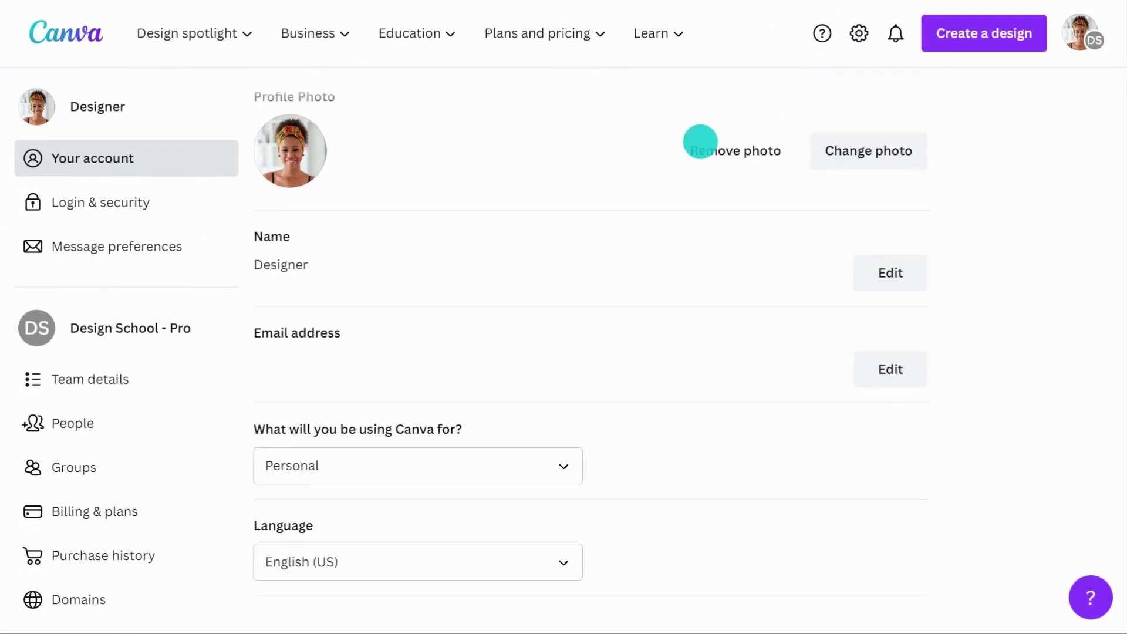
scroll(701, 141, down, 10)
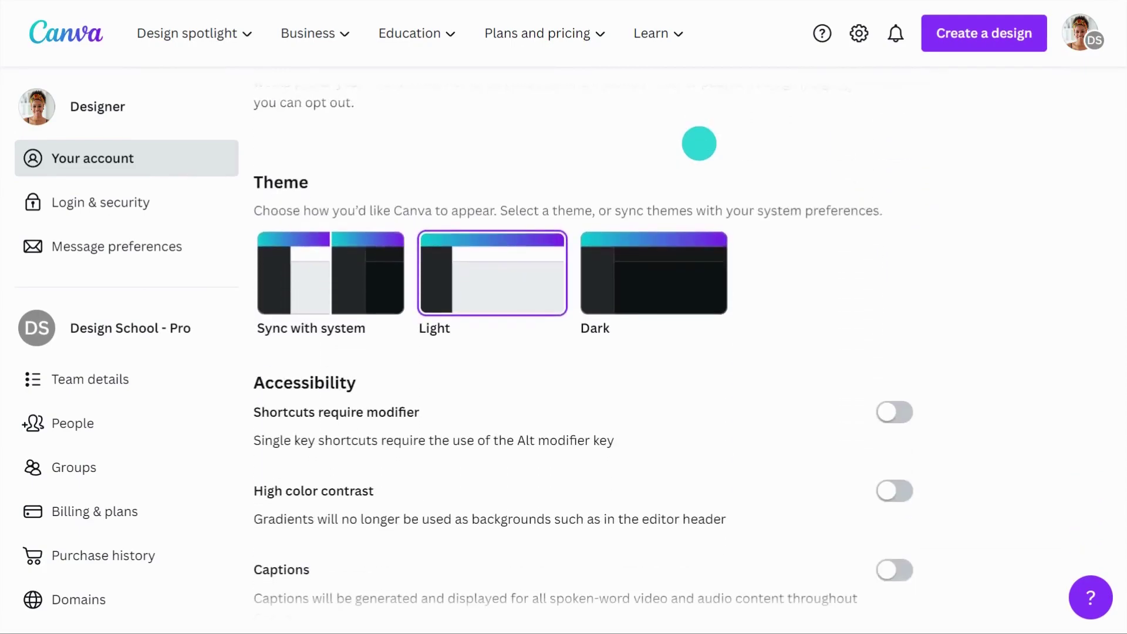
scroll(699, 143, down, 5)
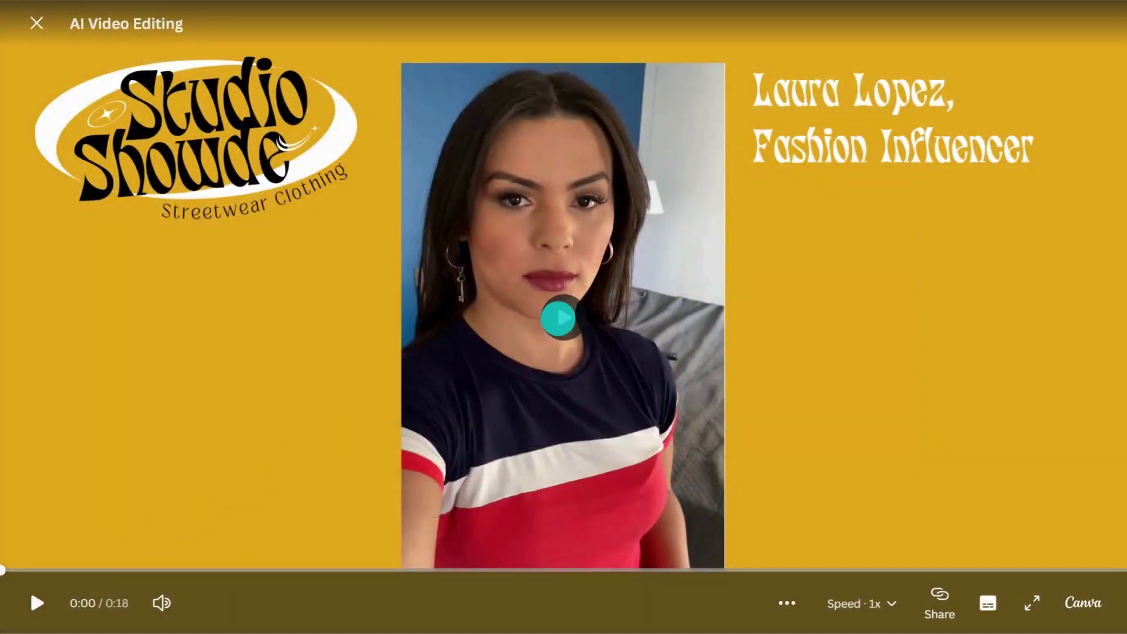
- Start full-screen playback of the 18-second Studio Showde testimonial with captions showing
click(558, 317)
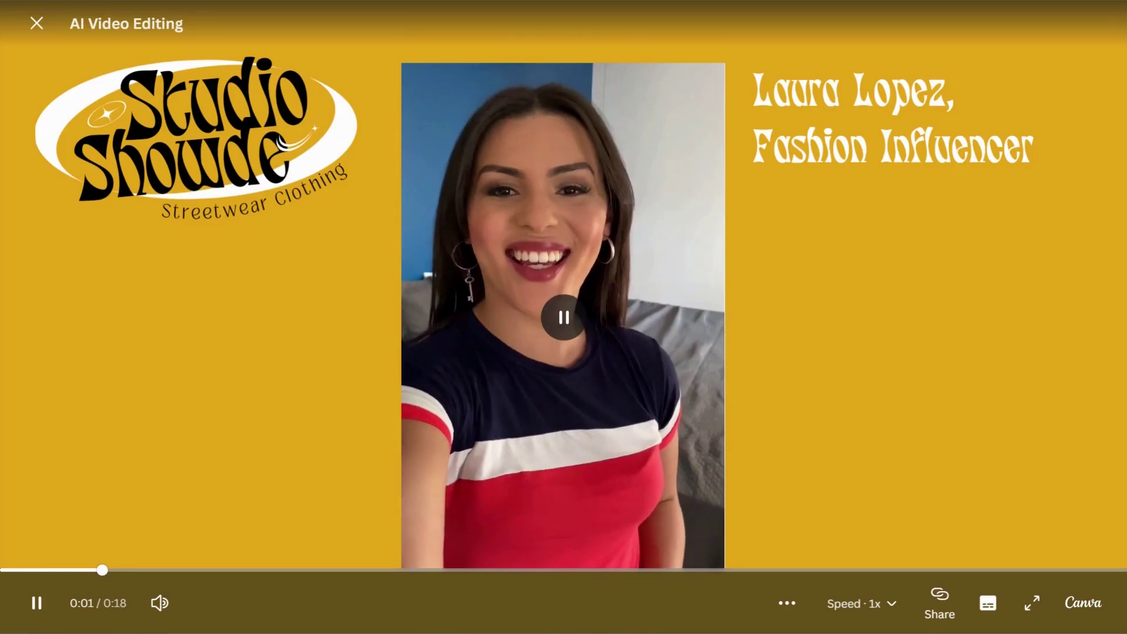